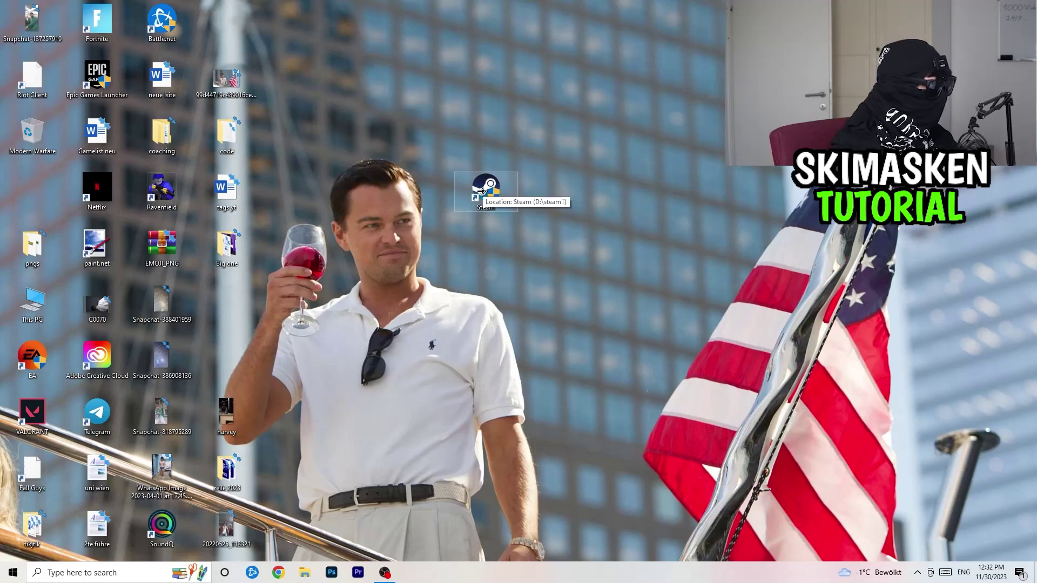
- Open the Steam shortcut's compatibility properties, review the available compatibility modes, and accept the dialog with Windows 8 mode and administrator rights kept
{"action": "right_click", "coordinate": [475, 189]}
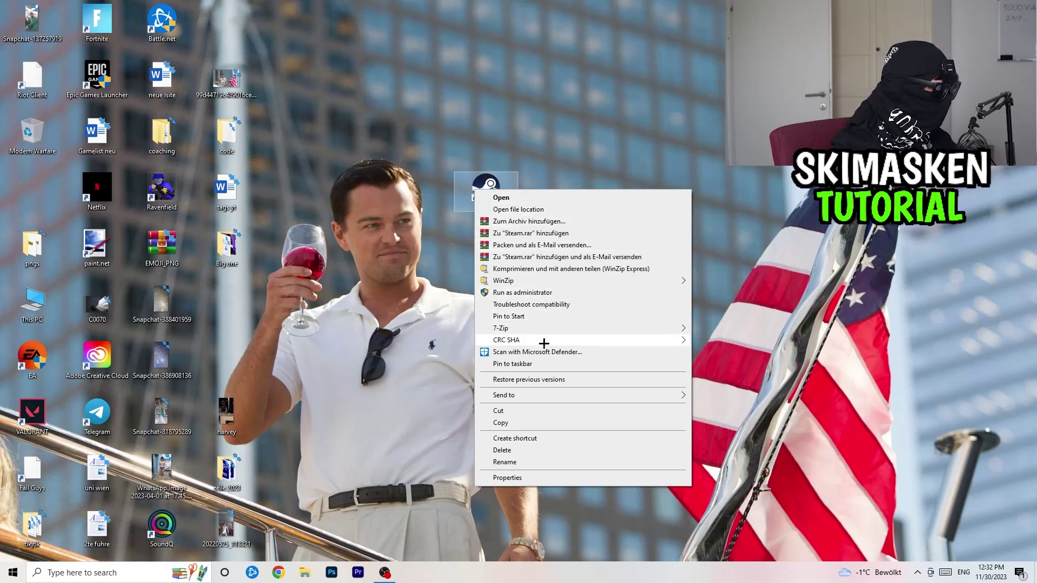
{"action": "left_click", "coordinate": [532, 478]}
{"action": "left_click_drag", "start_coordinate": [565, 202], "coordinate": [428, 134]}
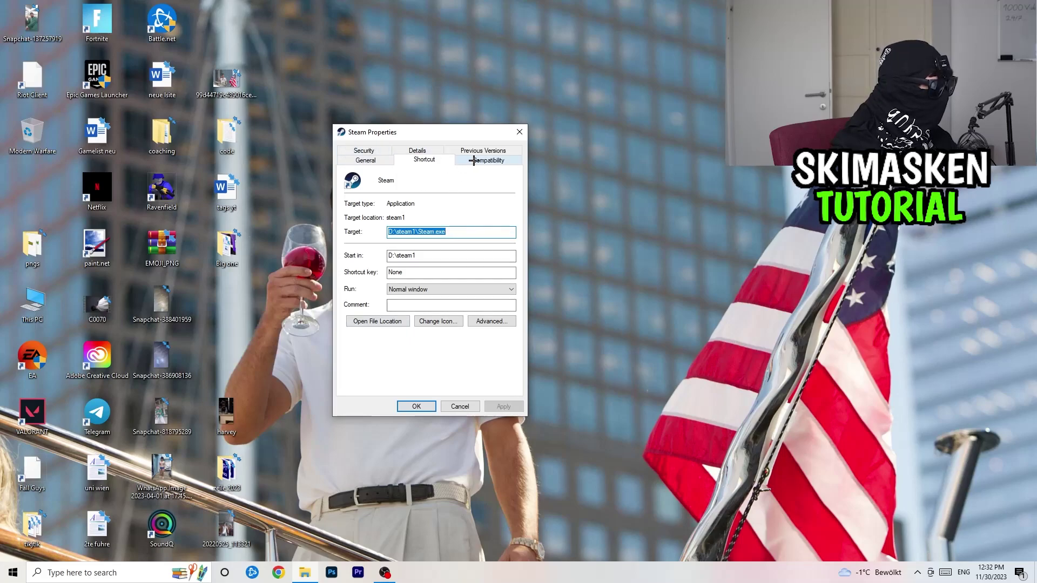
{"action": "left_click", "coordinate": [490, 159]}
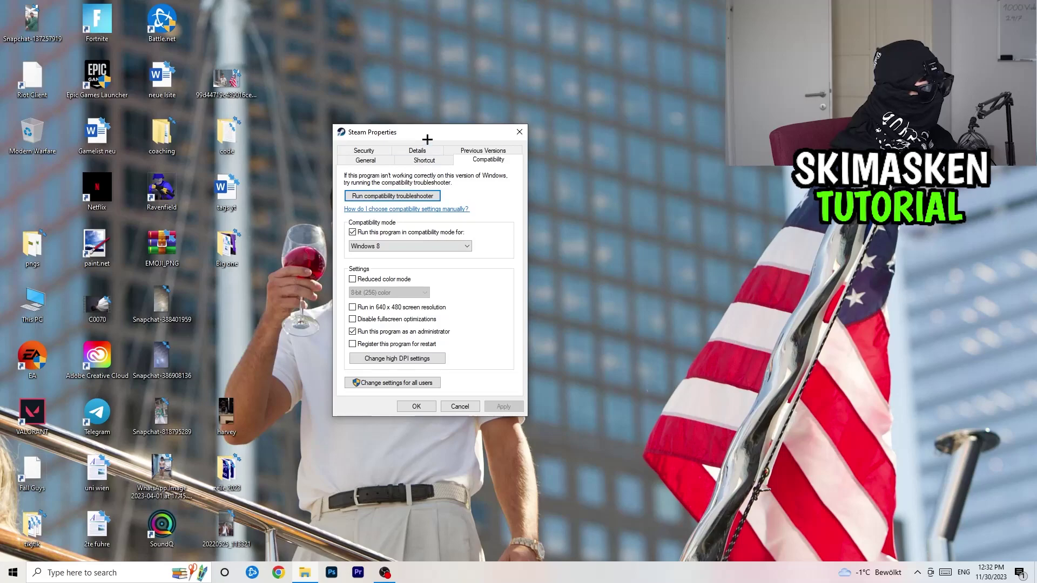
{"action": "left_click_drag", "start_coordinate": [428, 137], "coordinate": [478, 124]}
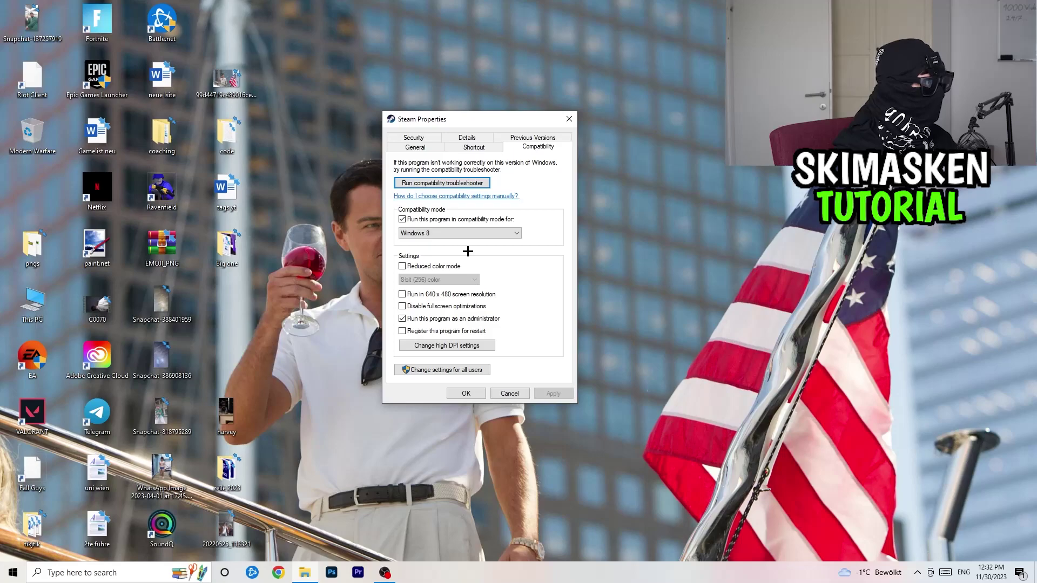
{"action": "left_click", "coordinate": [488, 233]}
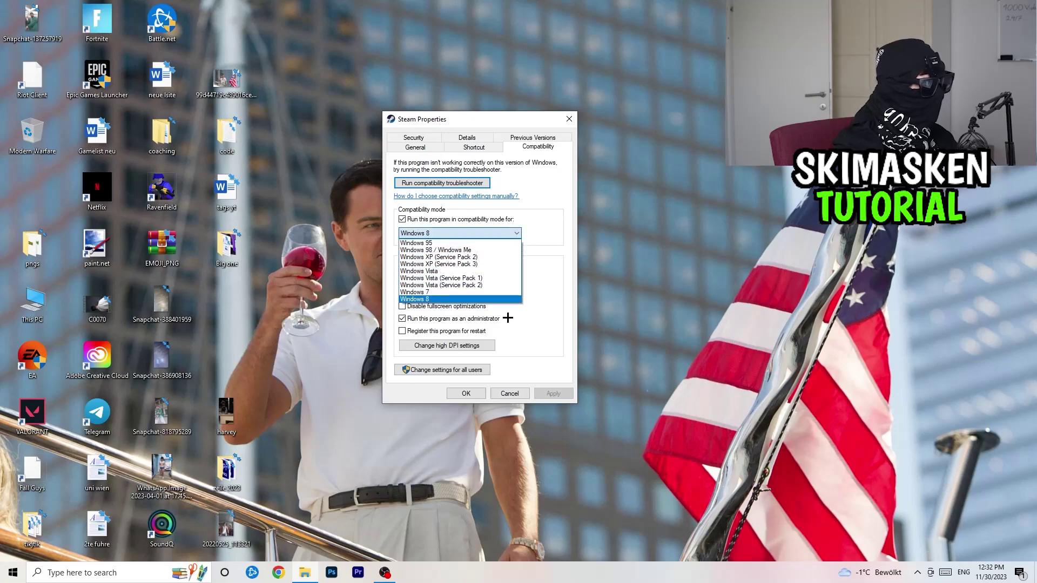
{"action": "left_click", "coordinate": [538, 231]}
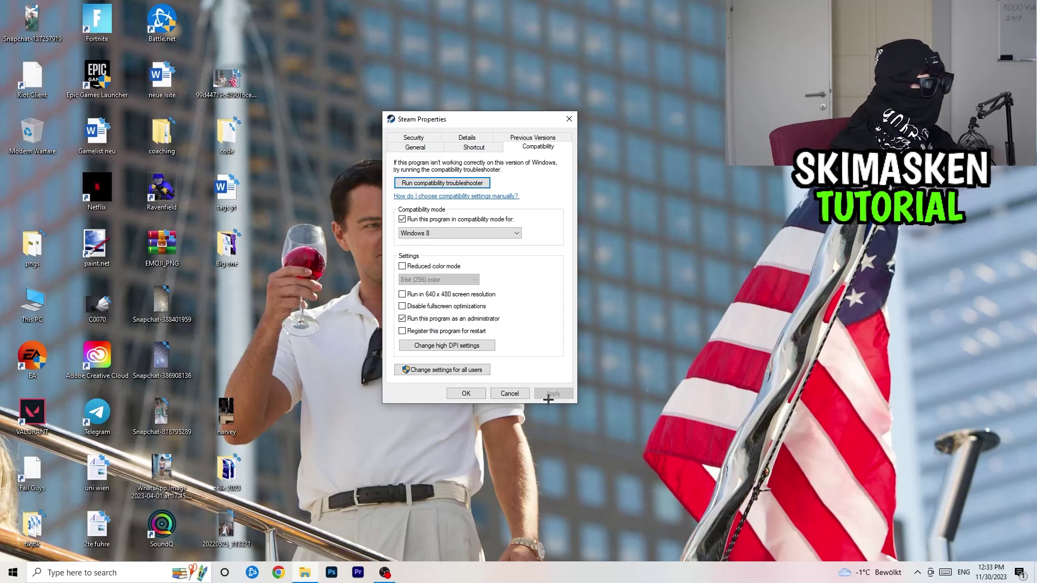
{"action": "left_click", "coordinate": [466, 393]}
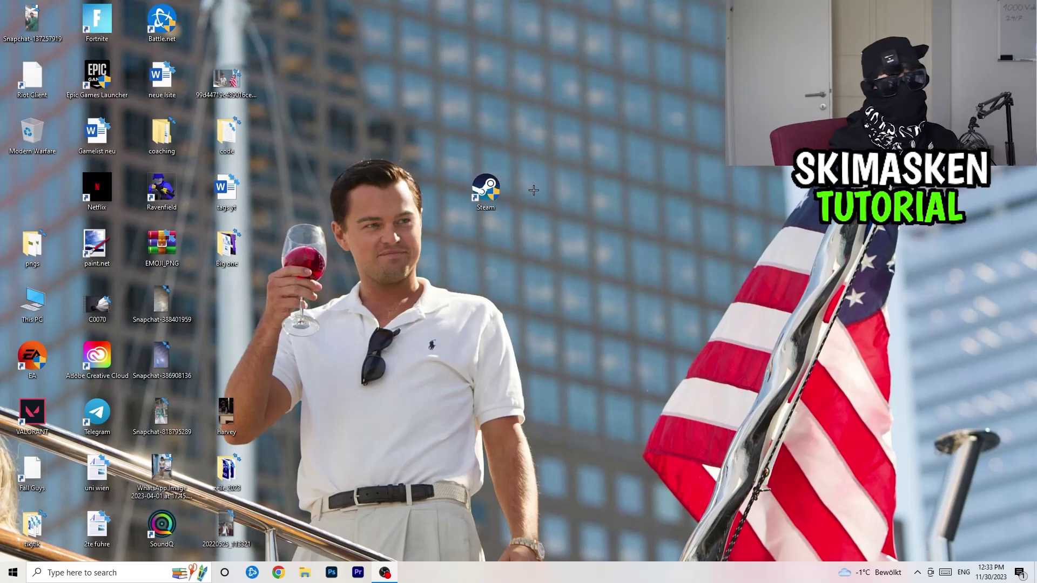
- Recheck the compatibility settings in the Steam shortcut's properties and close the dialog
{"action": "right_click", "coordinate": [477, 187]}
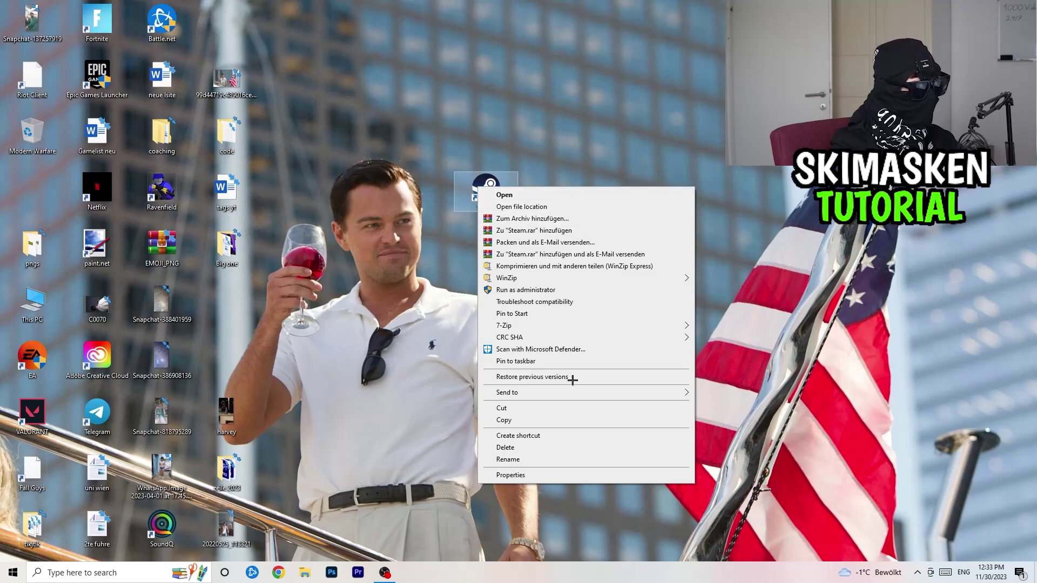
{"action": "left_click", "coordinate": [537, 474]}
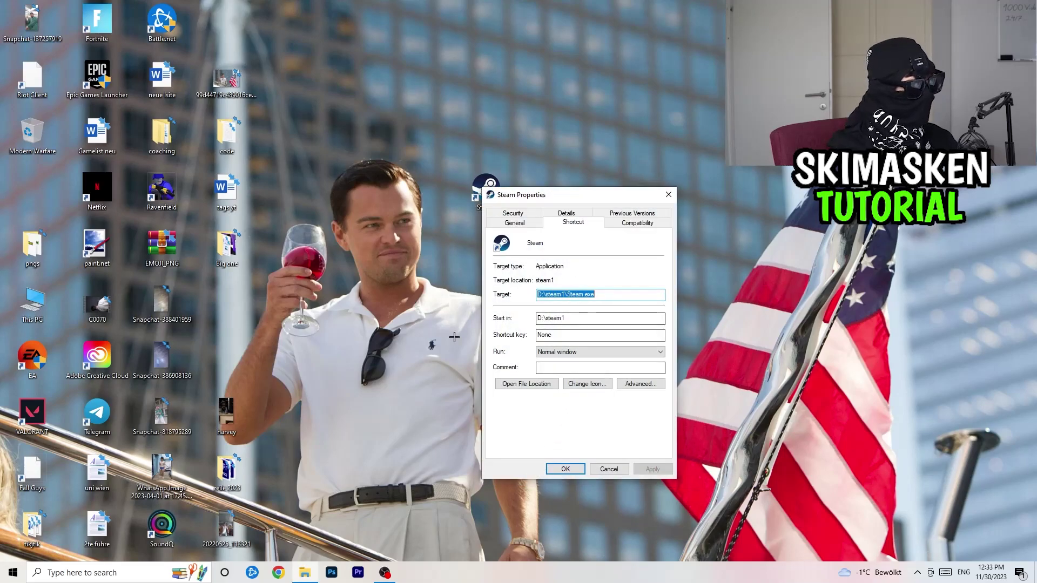
{"action": "left_click", "coordinate": [636, 221]}
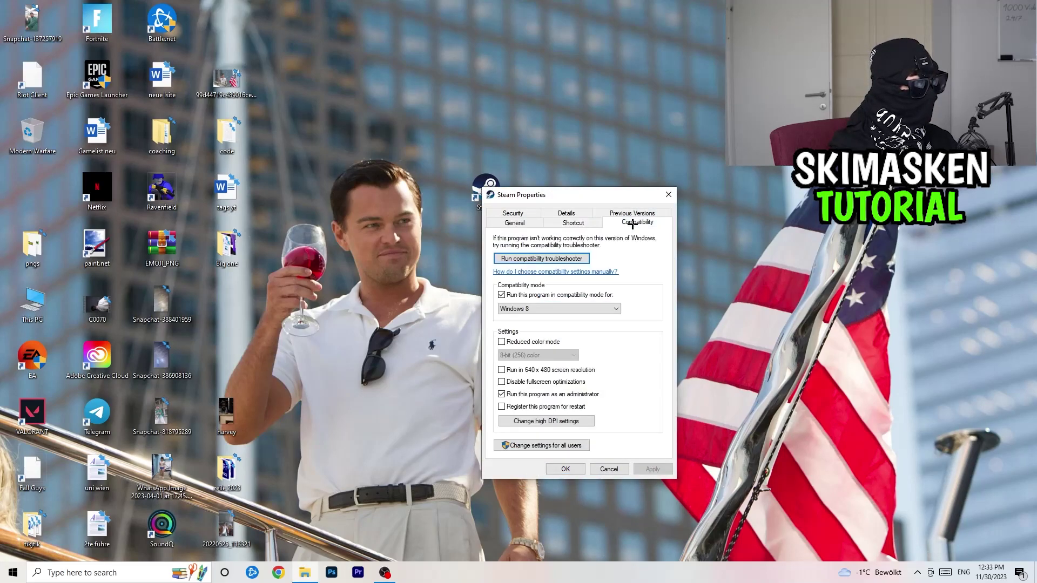
{"action": "left_click", "coordinate": [669, 190]}
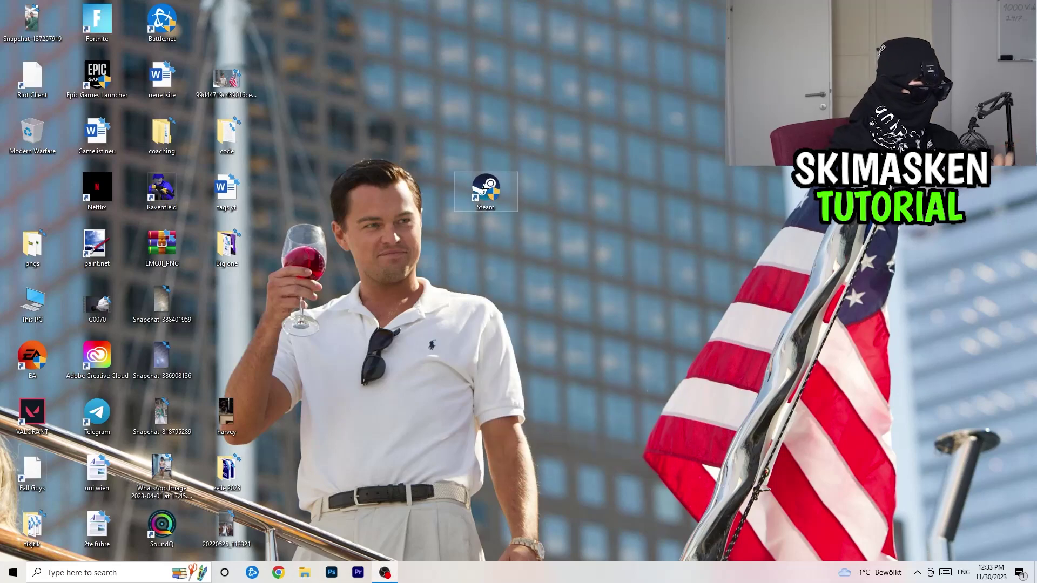
- Move the Steam shortcut into the desktop icon grid beside Battle.net
{"action": "right_click", "coordinate": [484, 188]}
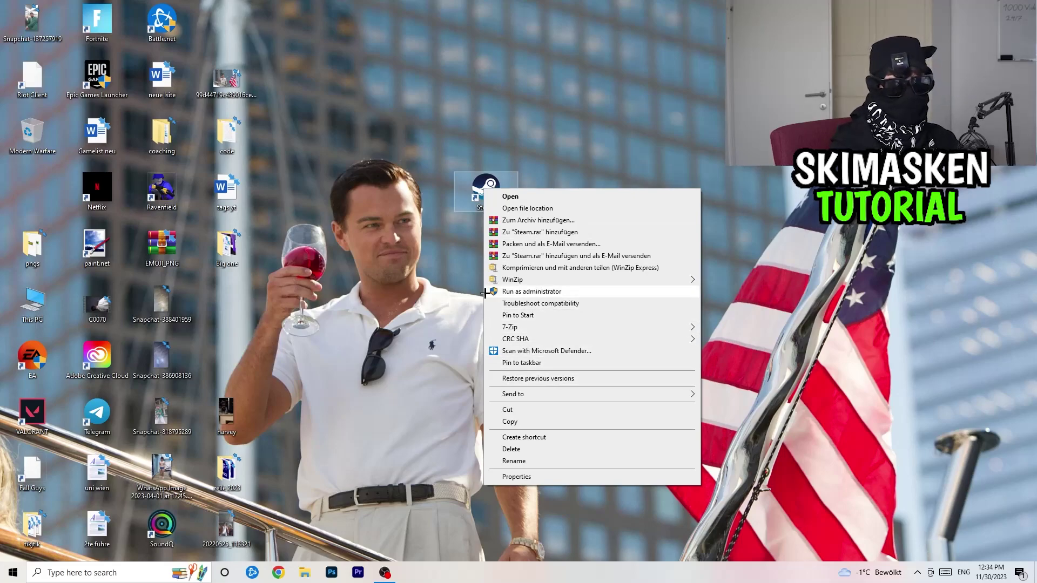
{"action": "left_click", "coordinate": [380, 272]}
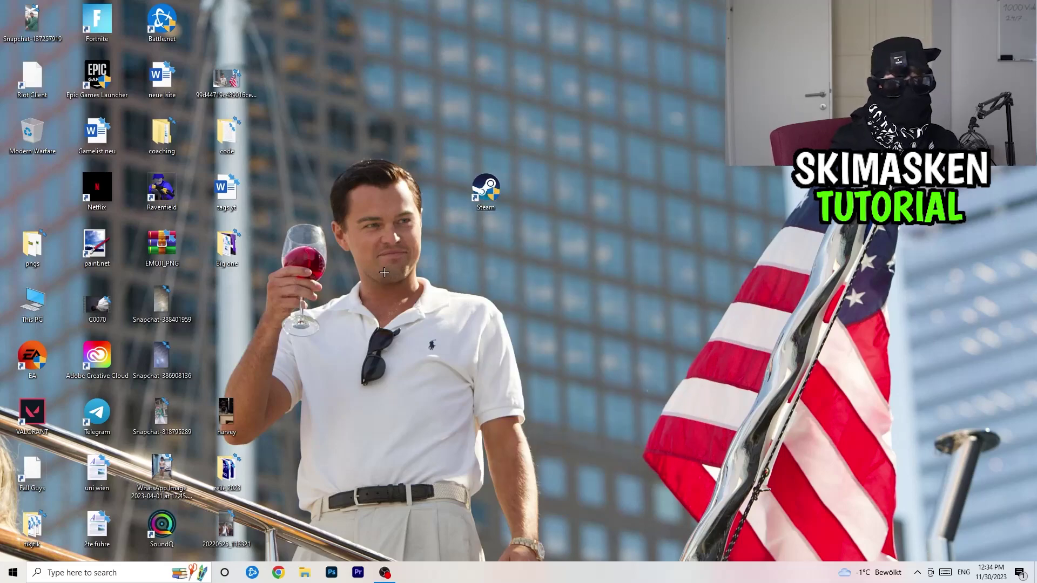
{"action": "left_click_drag", "start_coordinate": [485, 190], "coordinate": [226, 21]}
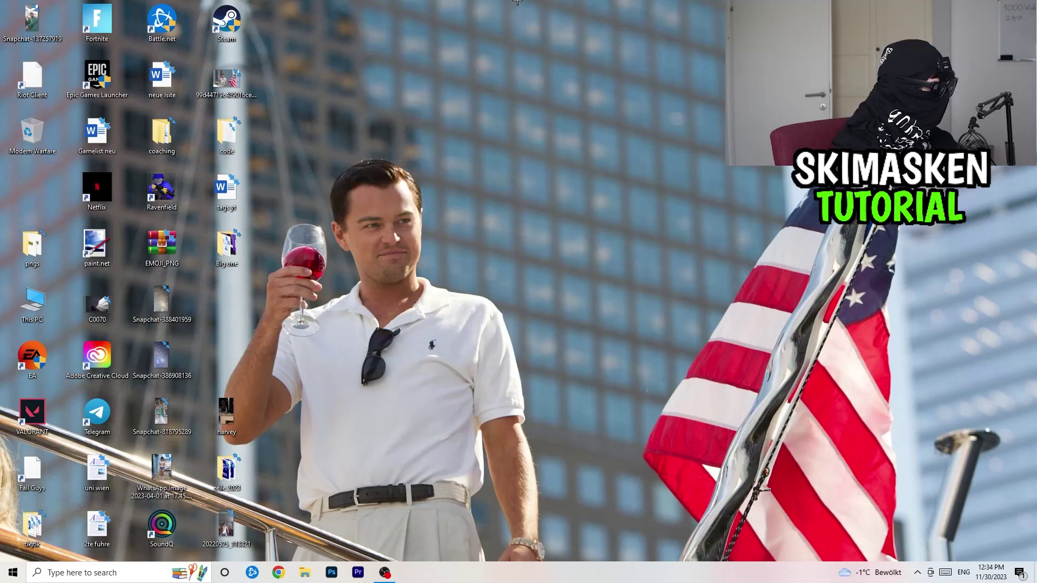
{"action": "key", "text": "Print"}
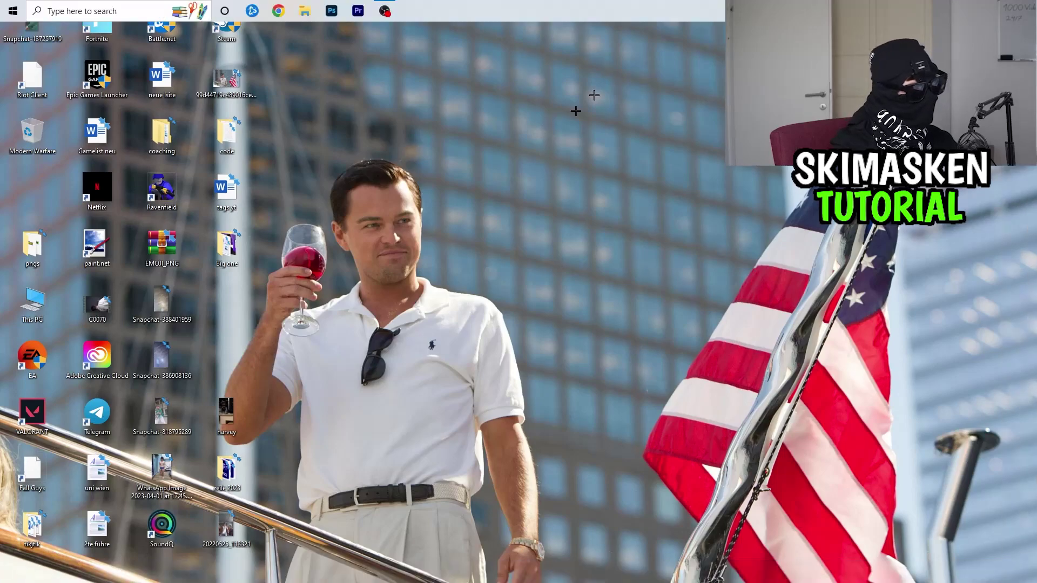
{"action": "key", "text": "Escape"}
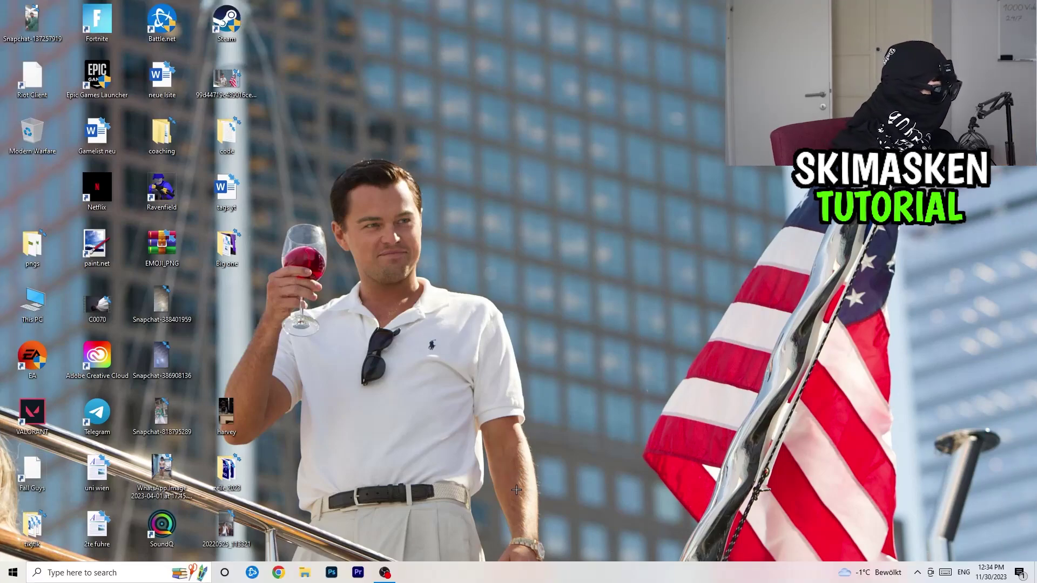
- Open Task Manager and inspect the actions available for a Google Chrome process without ending it
{"action": "right_click", "coordinate": [525, 580]}
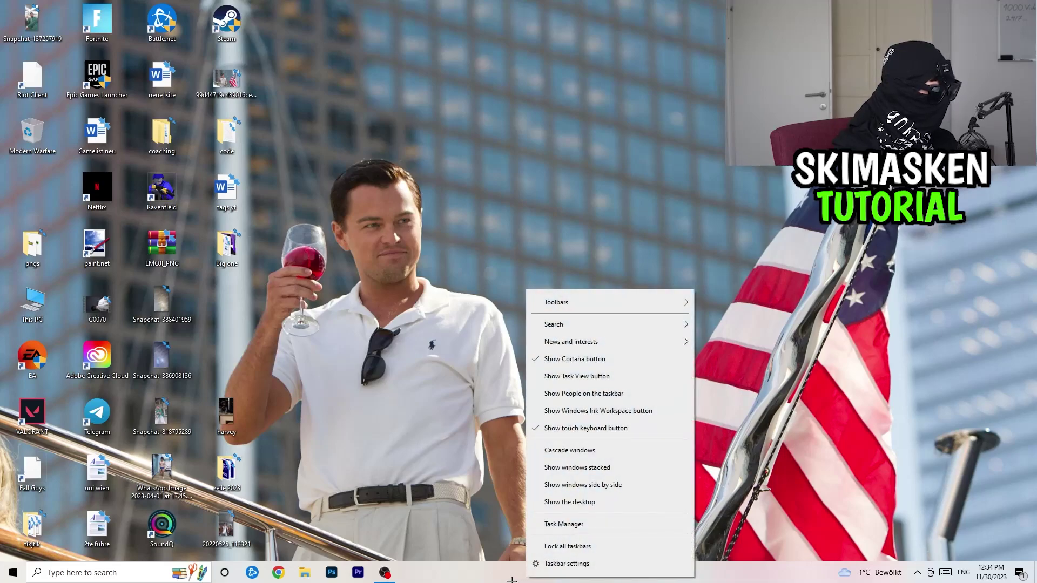
{"action": "left_click", "coordinate": [584, 525]}
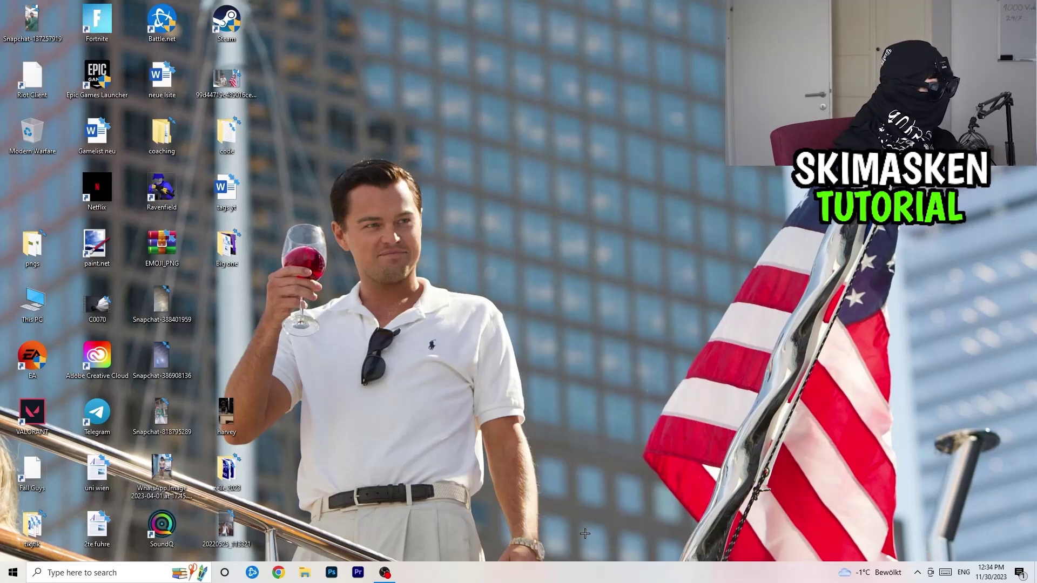
{"action": "left_click", "coordinate": [600, 28]}
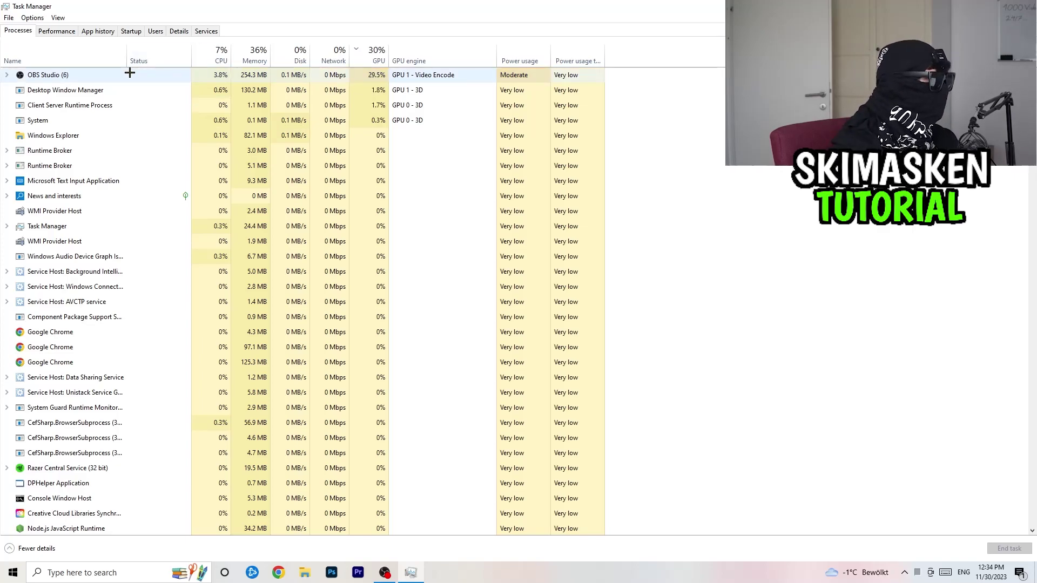
{"action": "right_click", "coordinate": [108, 332]}
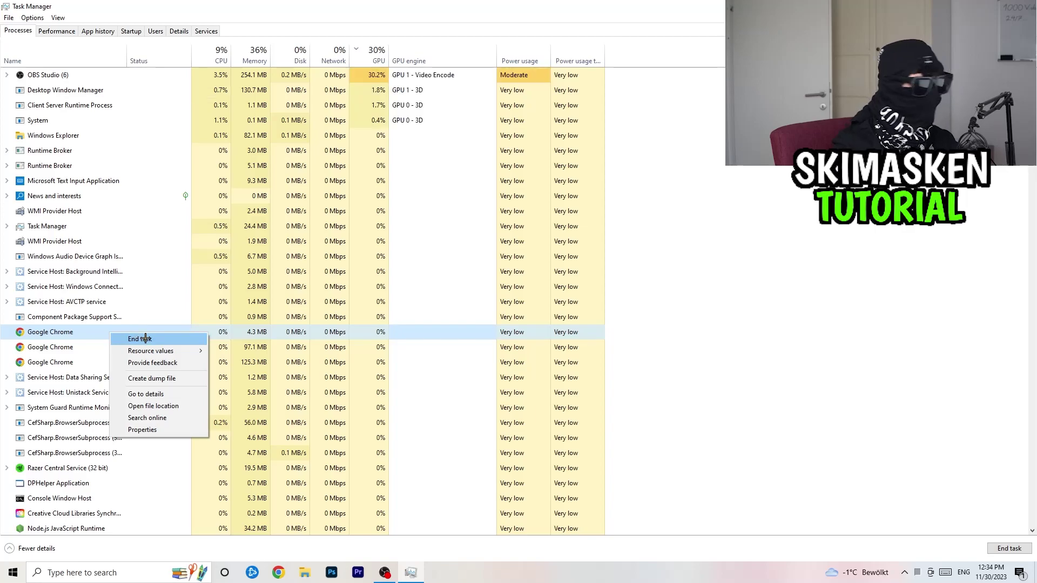
{"action": "left_click", "coordinate": [359, 19]}
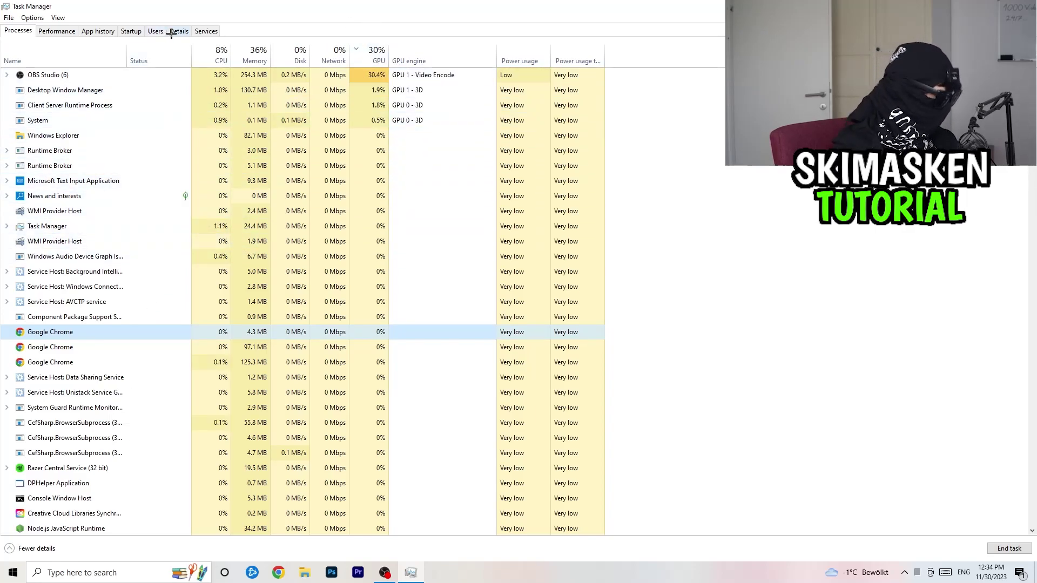
- Review the startup programs in Task Manager and compare them with the apps running hidden in the system tray
{"action": "left_click", "coordinate": [131, 31]}
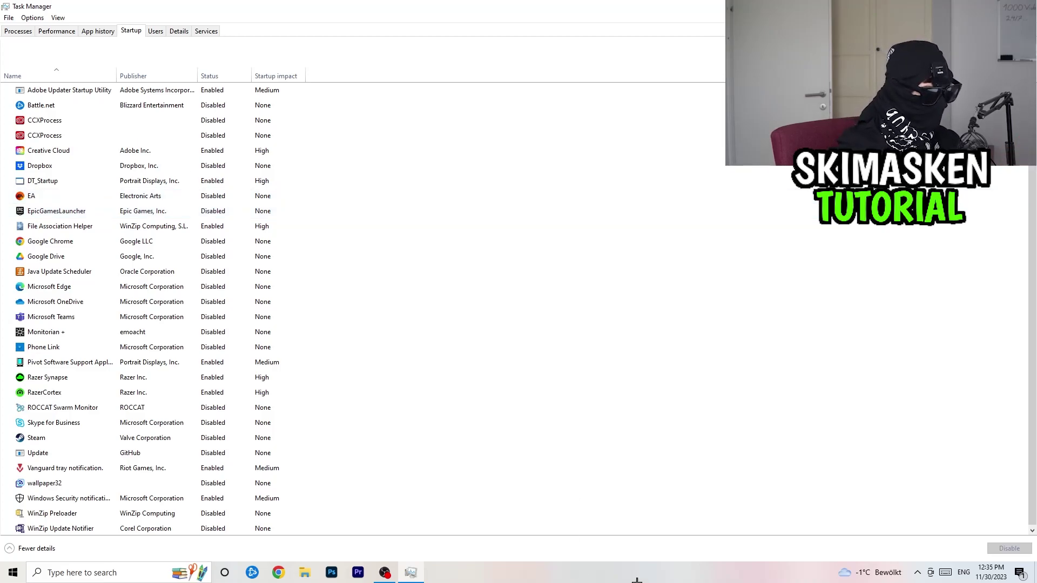
{"action": "left_click", "coordinate": [917, 572]}
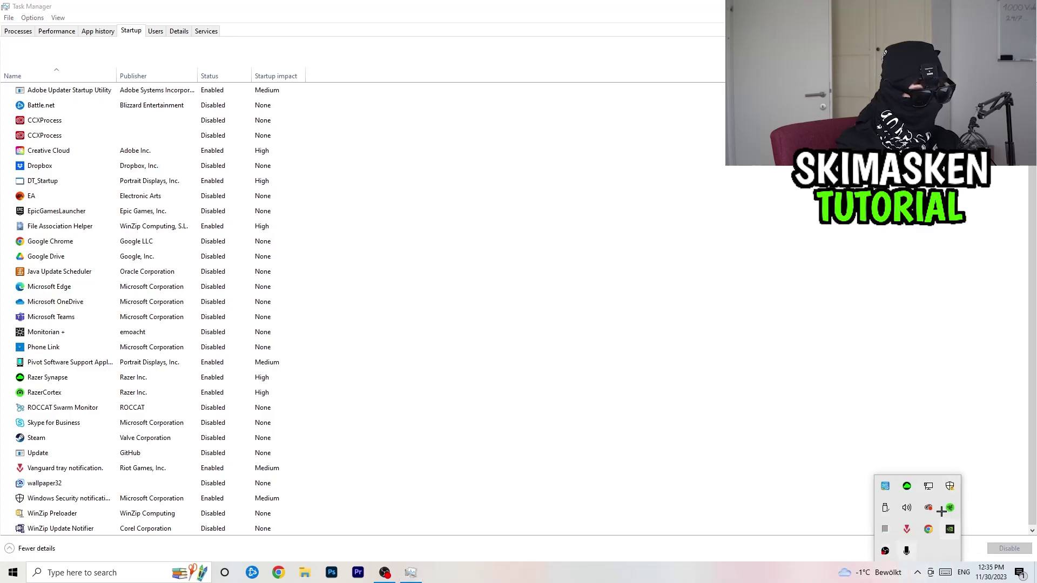
{"action": "left_click", "coordinate": [647, 377]}
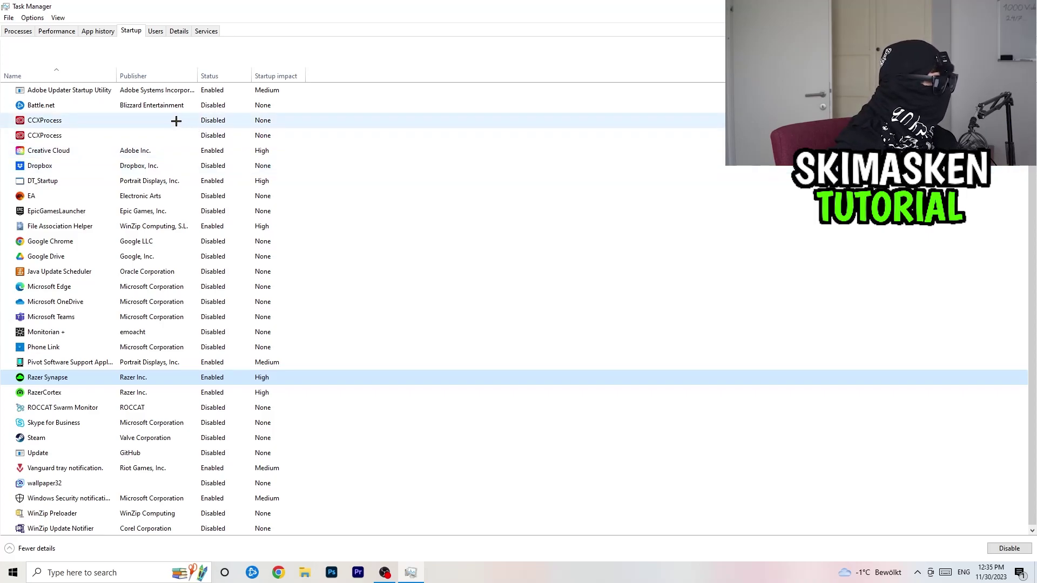
- Inspect the priority options for a chrome.exe process in Task Manager's process details and close Task Manager
{"action": "left_click", "coordinate": [180, 31]}
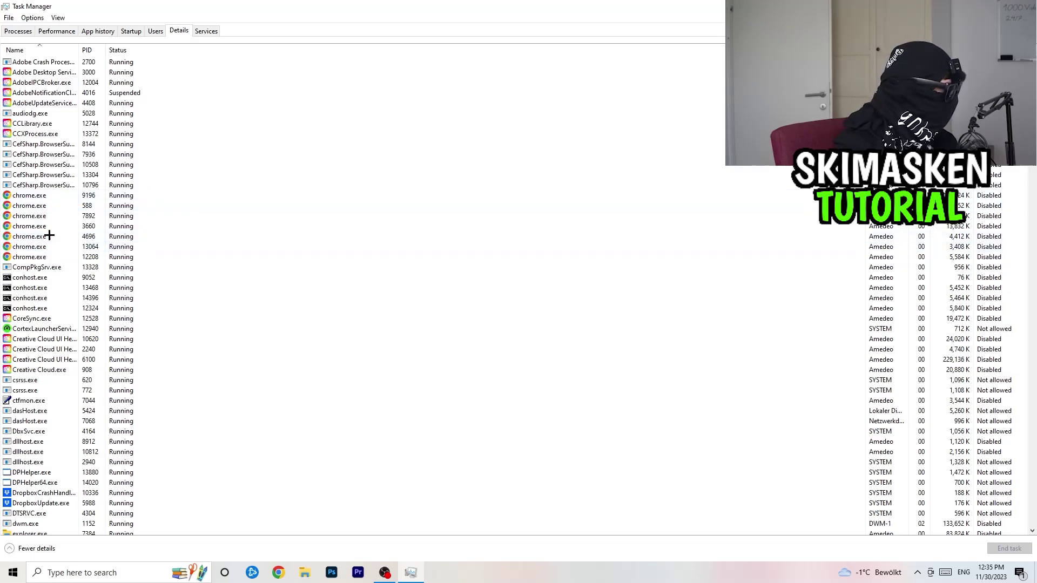
{"action": "right_click", "coordinate": [40, 218]}
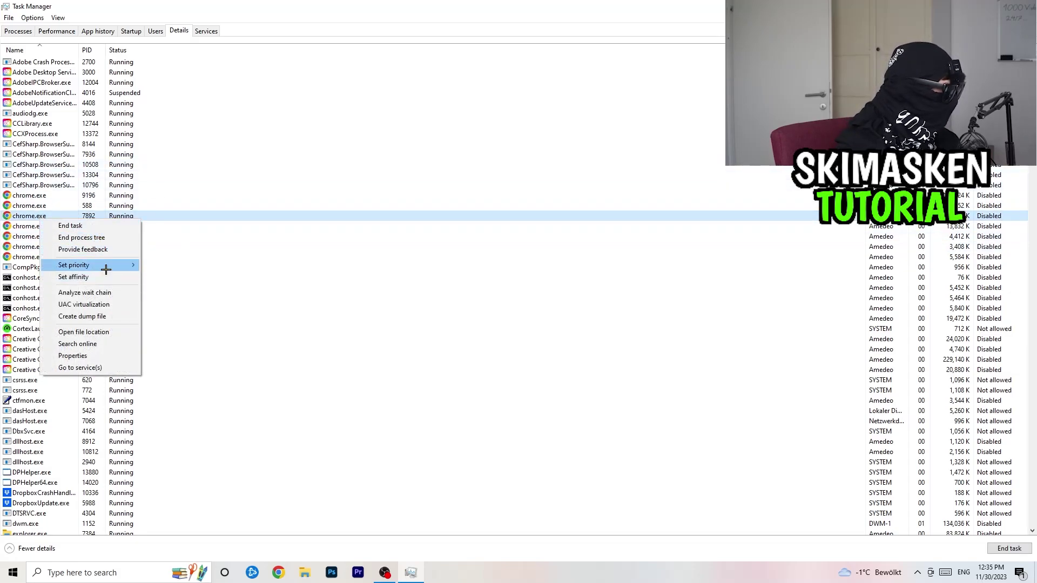
{"action": "mouse_move", "coordinate": [106, 267]}
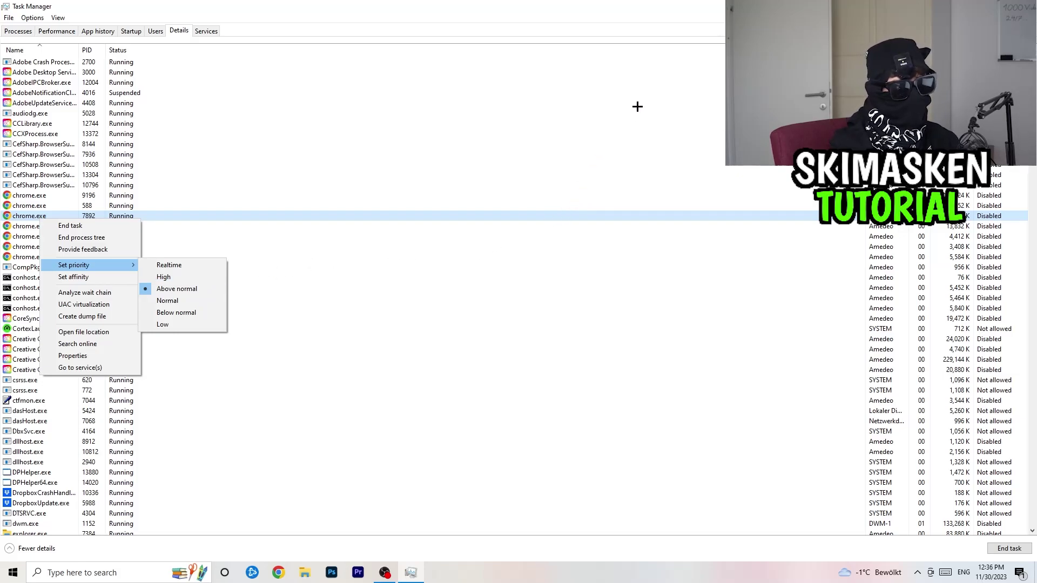
{"action": "left_click", "coordinate": [542, 2]}
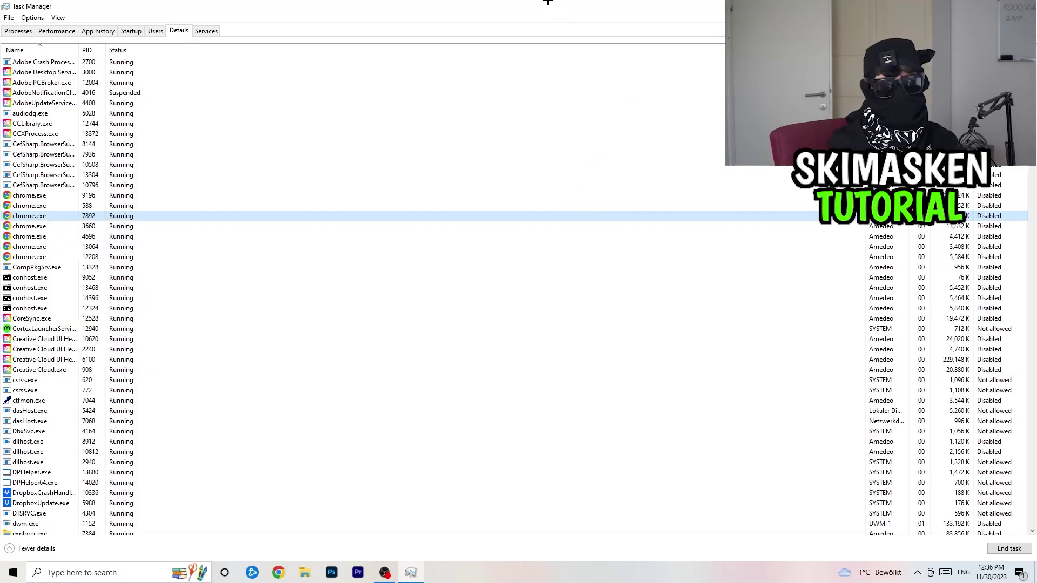
{"action": "key", "text": "alt+F4"}
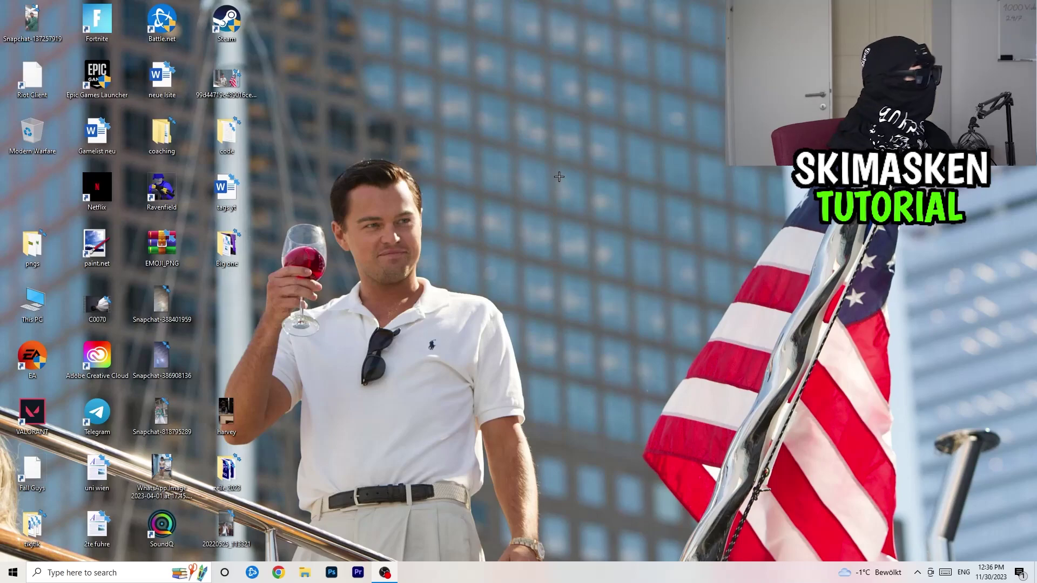
- Open Windows Settings and go to the Game Bar page of the gaming settings
{"action": "left_click", "coordinate": [4, 580]}
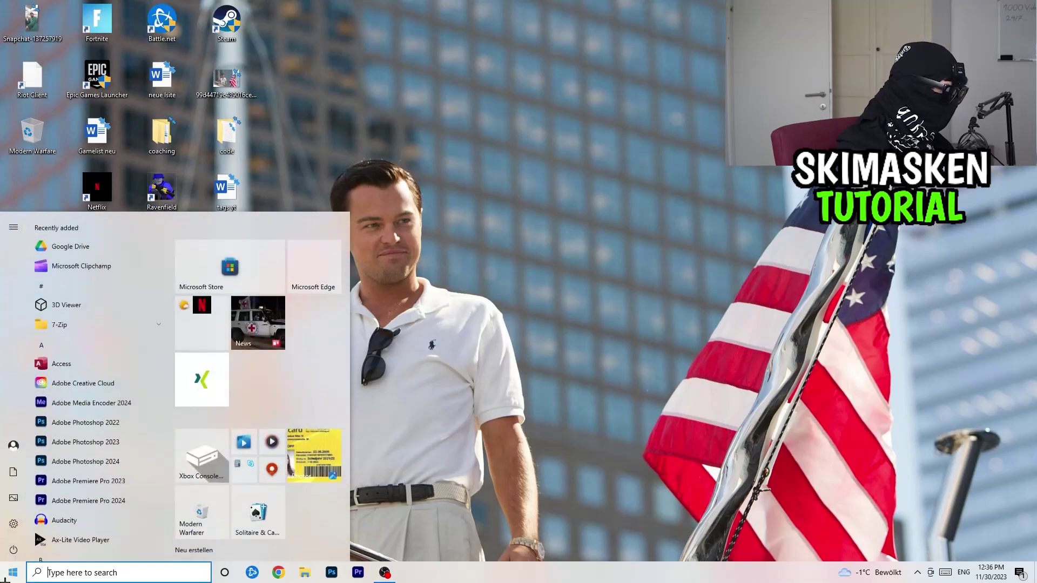
{"action": "left_click", "coordinate": [2, 523]}
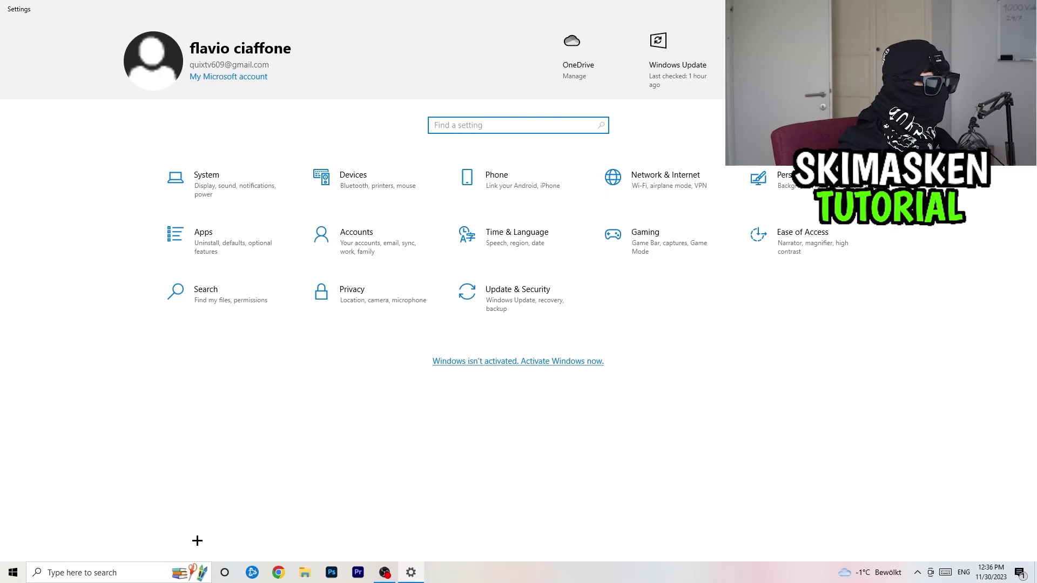
{"action": "left_click", "coordinate": [683, 255]}
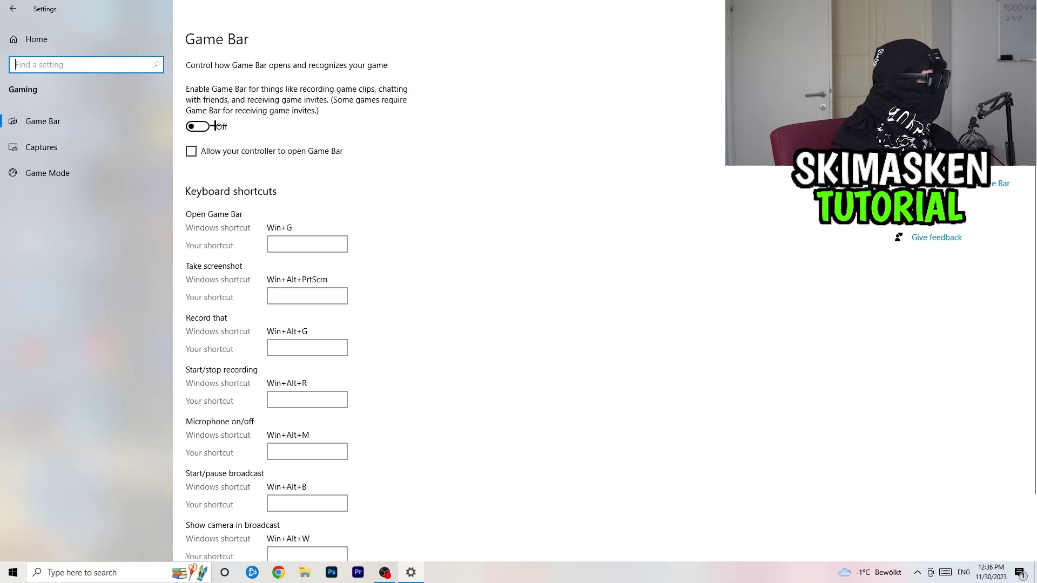
- Review the background recording, audio and video settings for captures, and check the Game Mode setting
{"action": "left_click", "coordinate": [41, 146]}
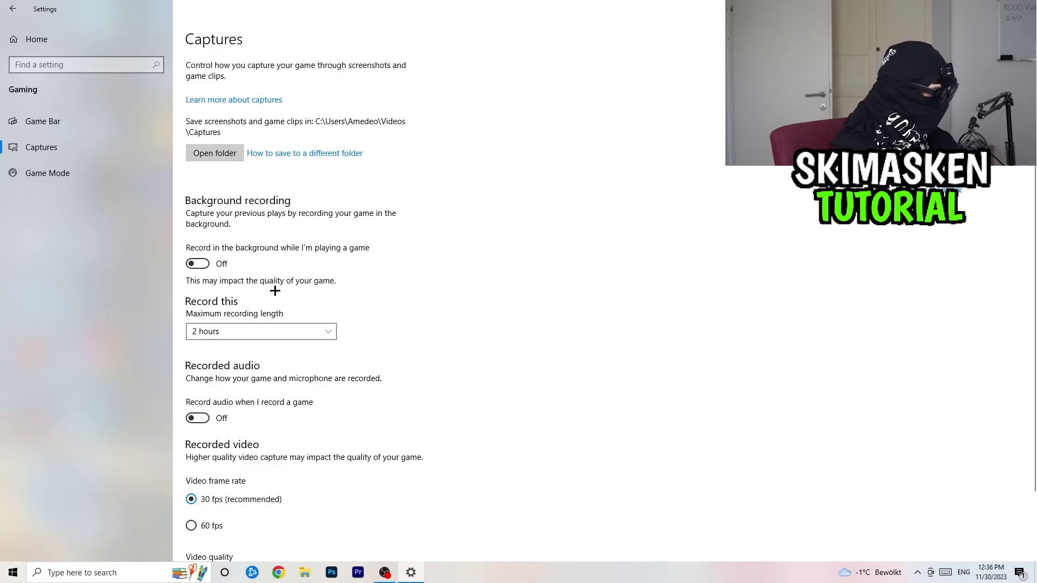
{"action": "scroll", "coordinate": [208, 263], "scroll_direction": "down", "scroll_amount": 3}
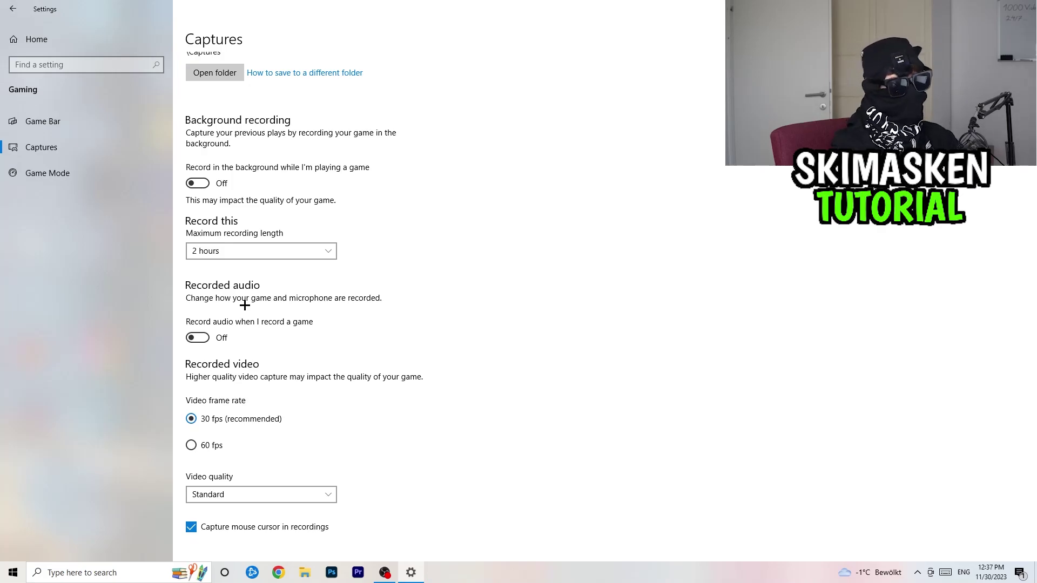
{"action": "left_click", "coordinate": [100, 172]}
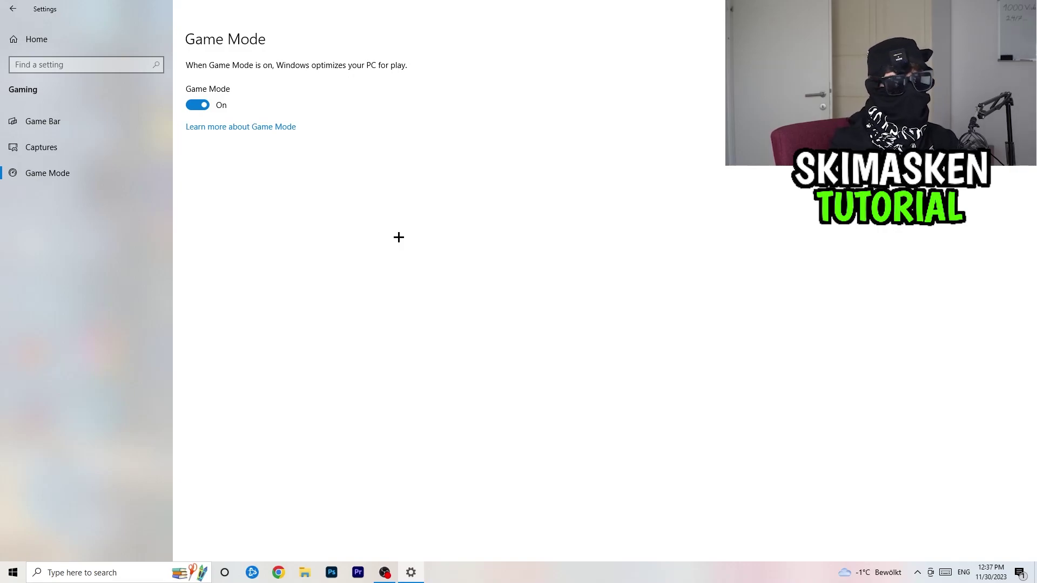
- Go to the Display page of the system settings and check the scaling options for text, apps and other items
{"action": "left_click", "coordinate": [12, 9]}
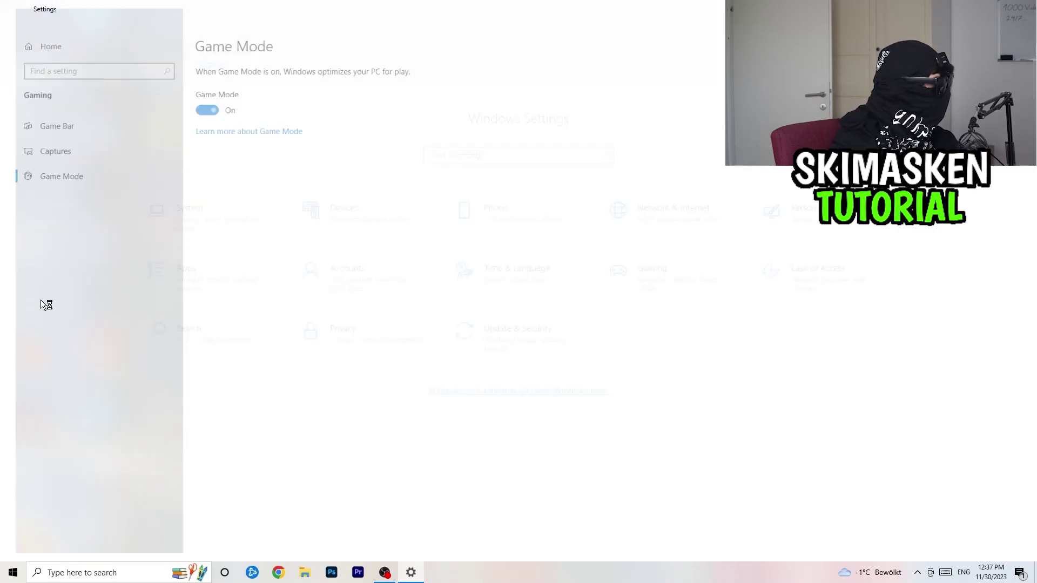
{"action": "left_click", "coordinate": [227, 193]}
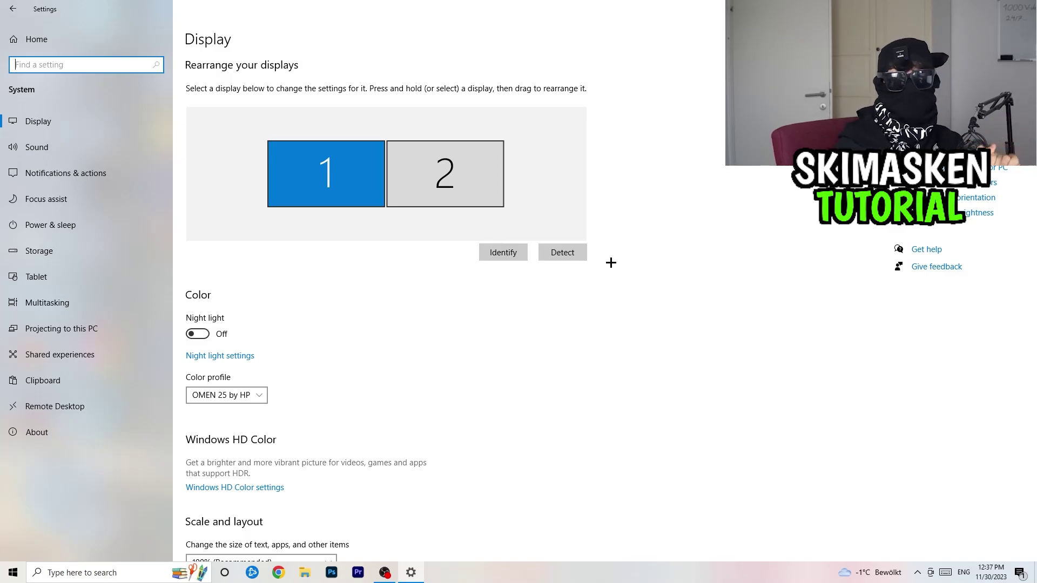
{"action": "scroll", "coordinate": [378, 273], "scroll_direction": "down", "scroll_amount": 5}
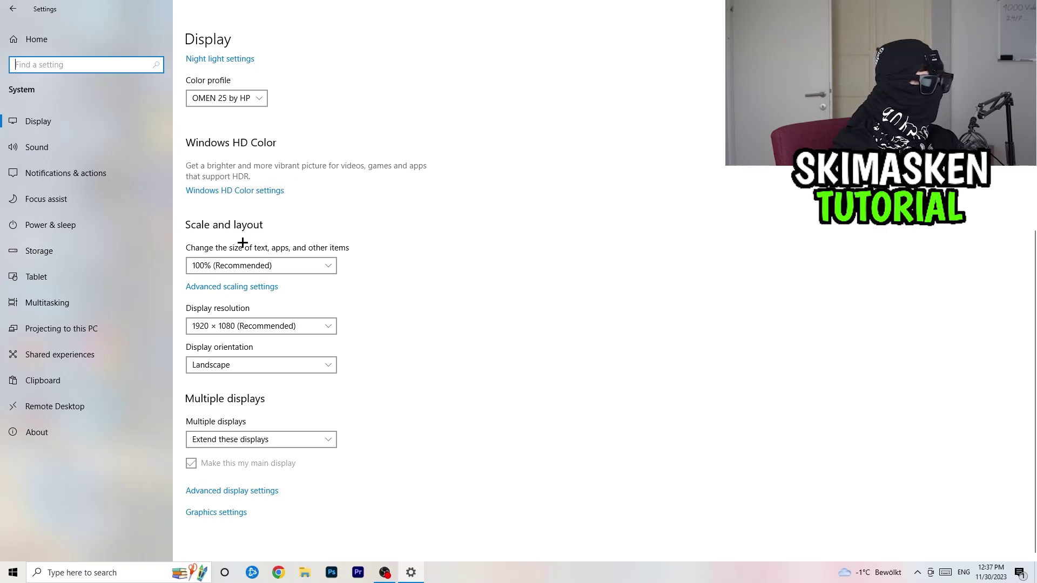
{"action": "left_click", "coordinate": [330, 264]}
{"action": "left_click", "coordinate": [557, 289]}
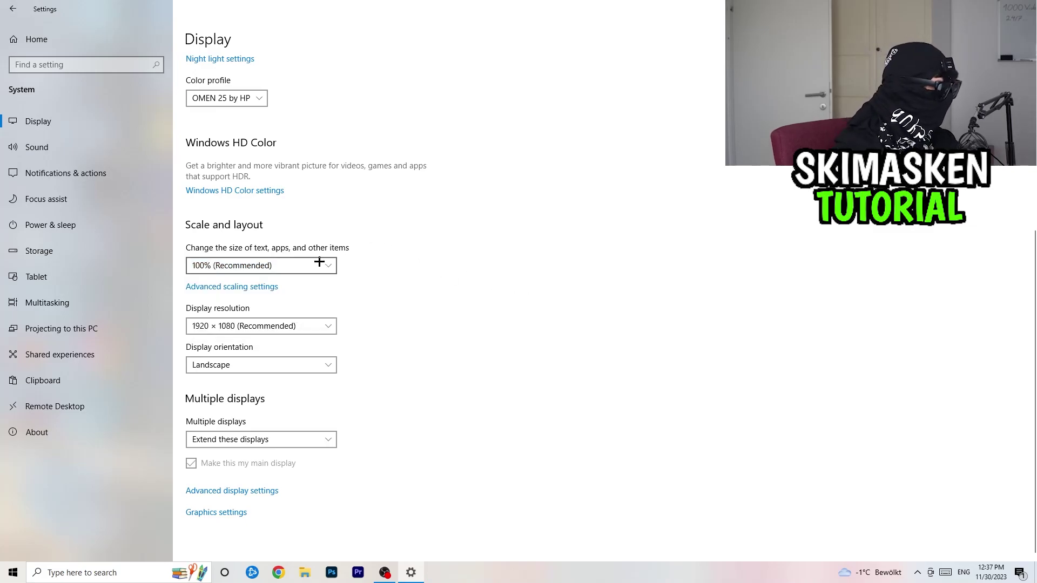
- Check the available display resolution options for the main display
{"action": "left_click", "coordinate": [280, 324]}
{"action": "left_click", "coordinate": [450, 297]}
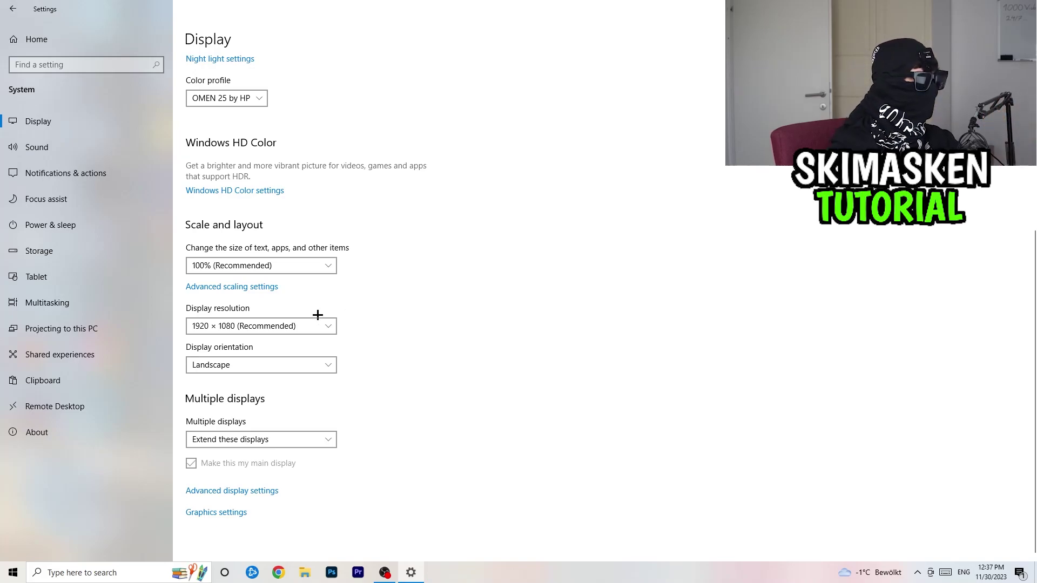
{"action": "left_click", "coordinate": [317, 333]}
{"action": "left_click", "coordinate": [317, 329]}
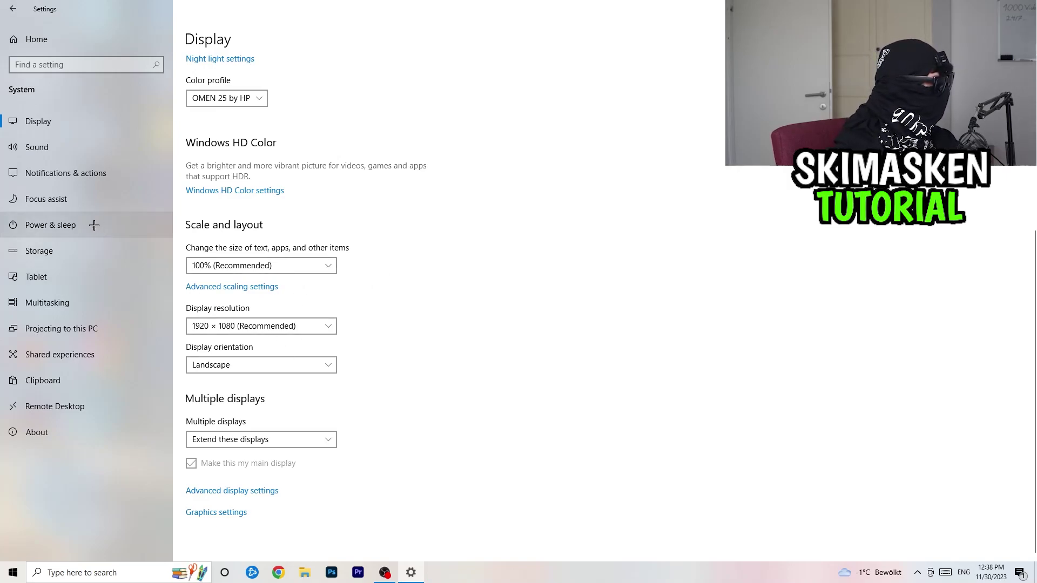
- Review the Storage Sense configuration, checking its run frequency choices and the option to free up space immediately, and return to the Storage page
{"action": "left_click", "coordinate": [108, 244]}
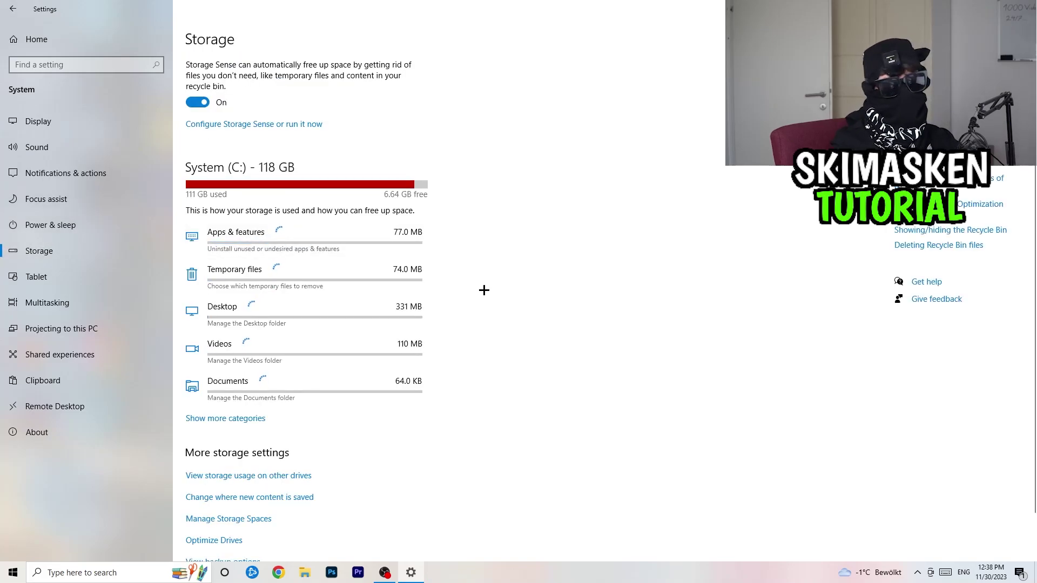
{"action": "left_click", "coordinate": [223, 130]}
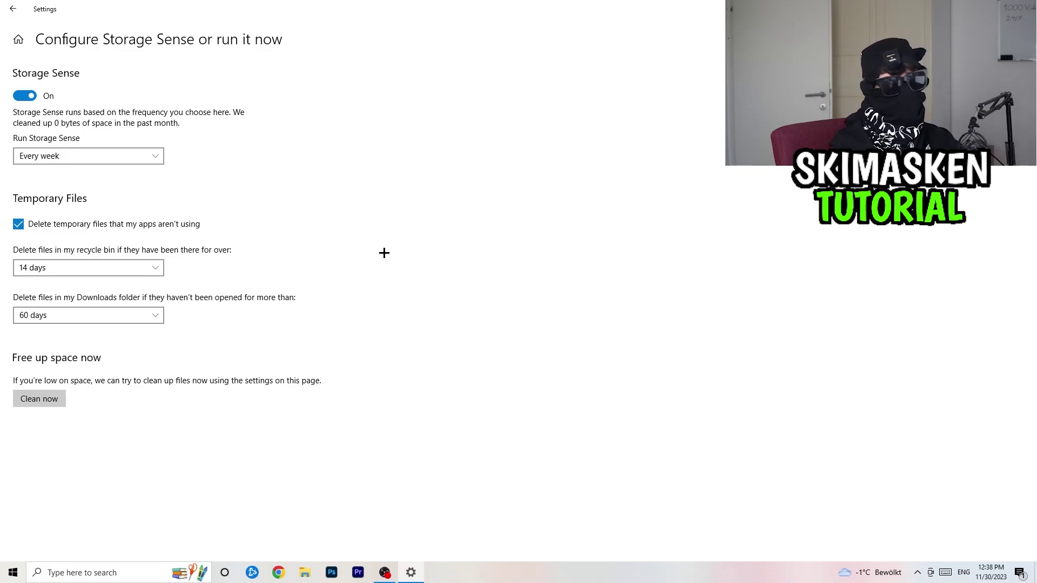
{"action": "left_click", "coordinate": [75, 155]}
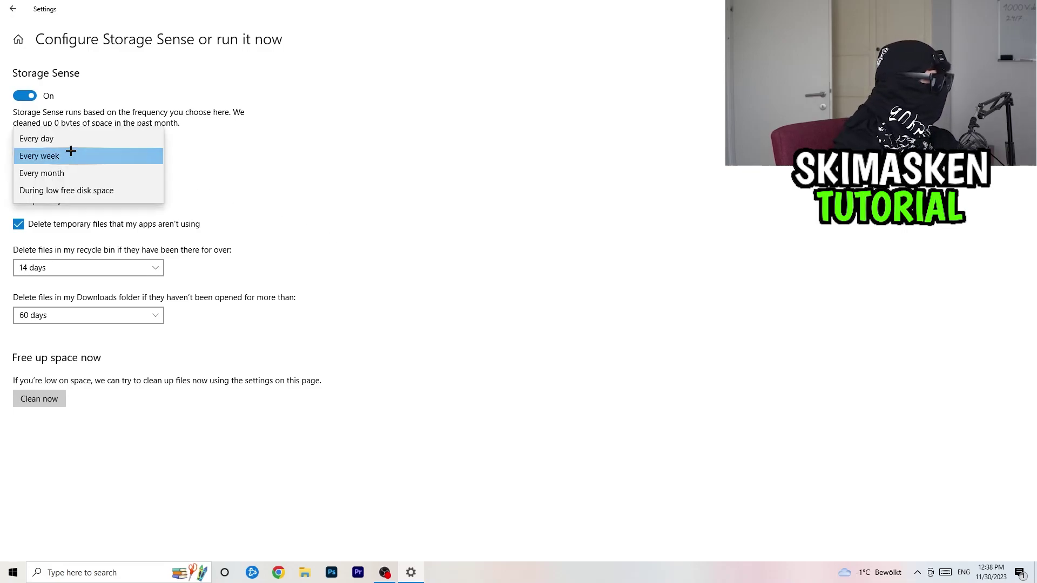
{"action": "left_click", "coordinate": [315, 129]}
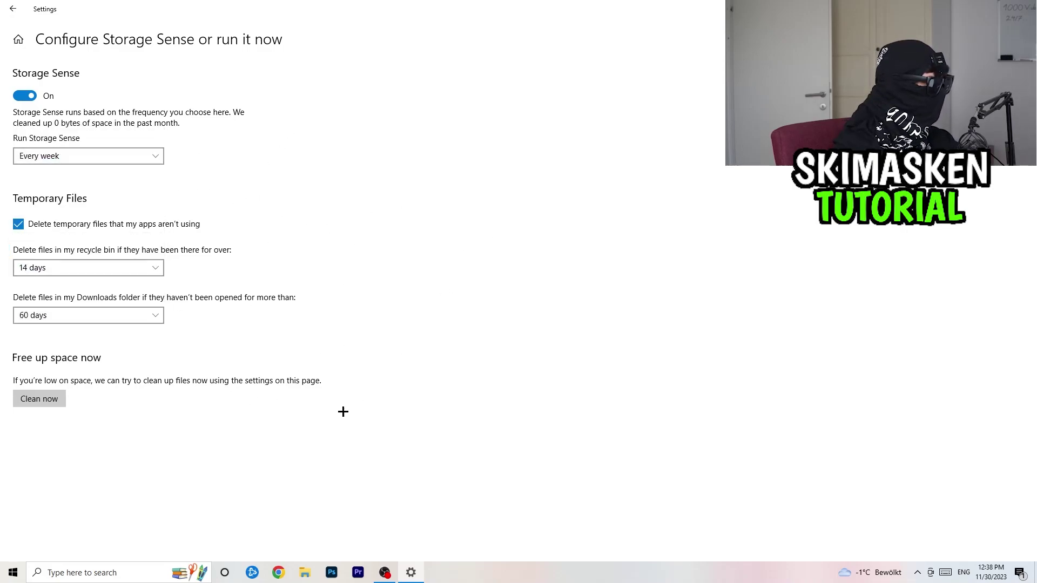
{"action": "left_click", "coordinate": [53, 397]}
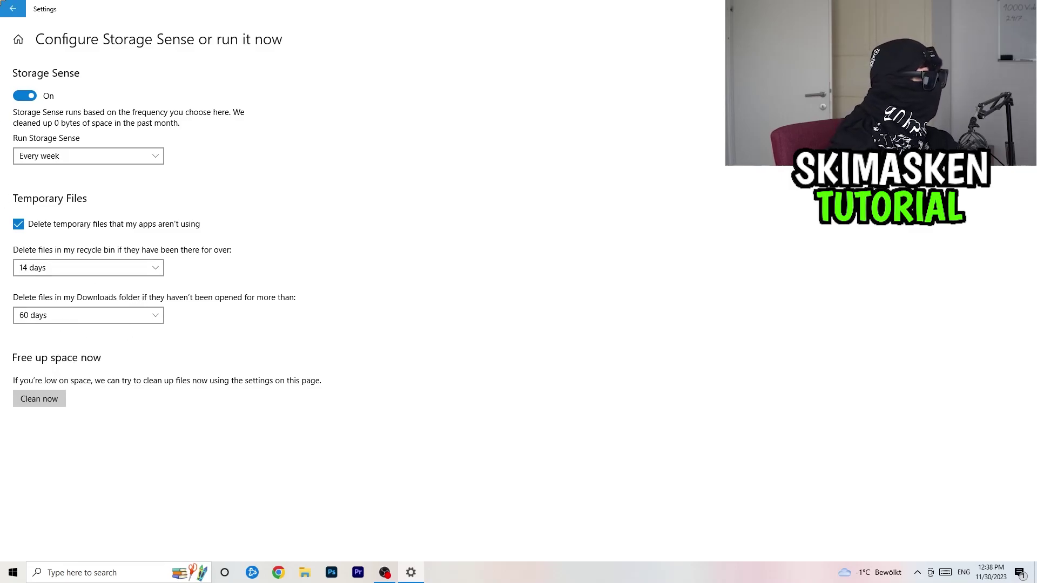
{"action": "left_click", "coordinate": [13, 9]}
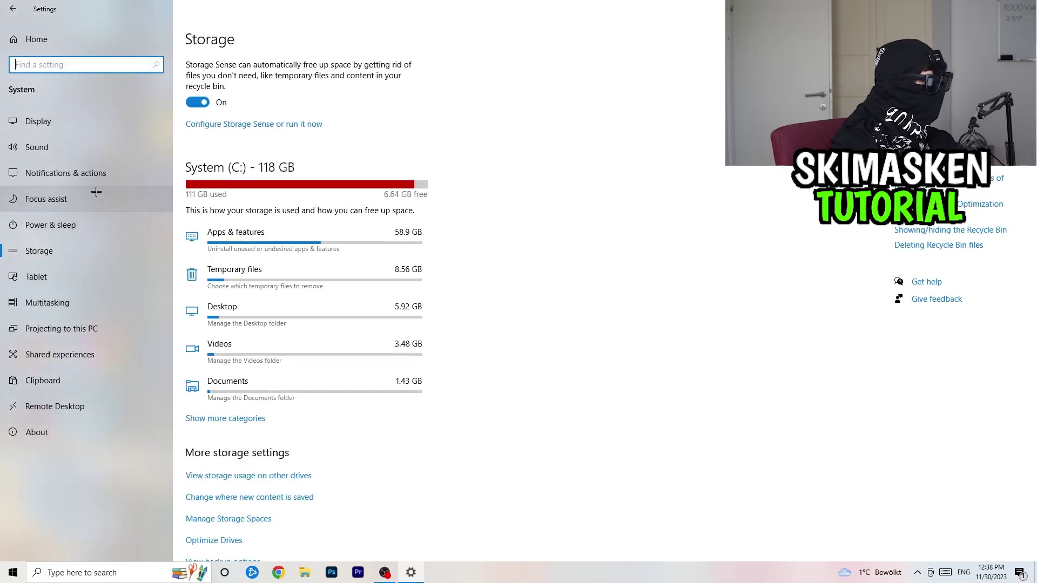
- Check the Windows Update status in the Update & Security settings and close Settings
{"action": "left_click", "coordinate": [3, 5]}
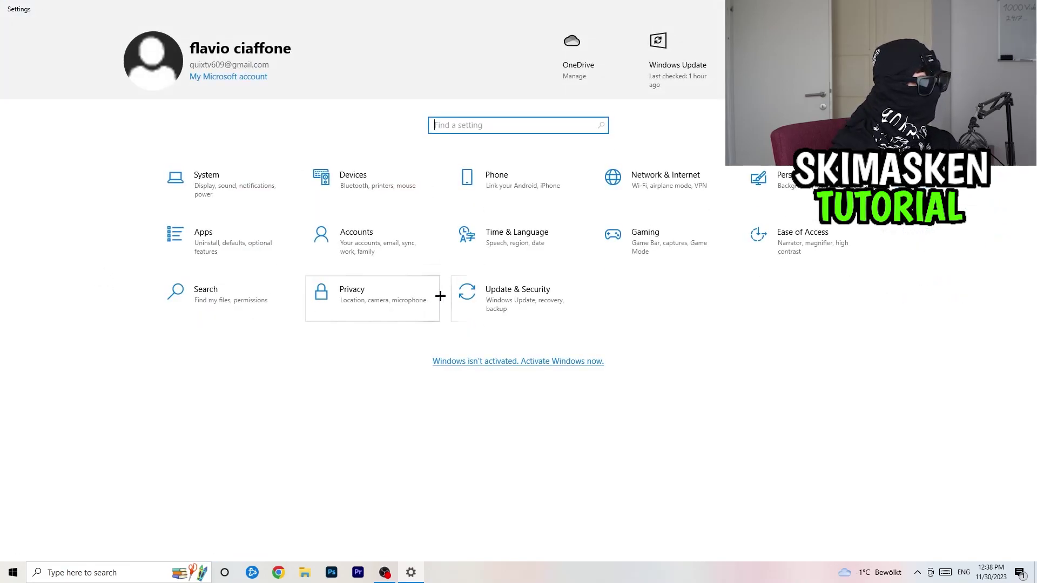
{"action": "left_click", "coordinate": [473, 291]}
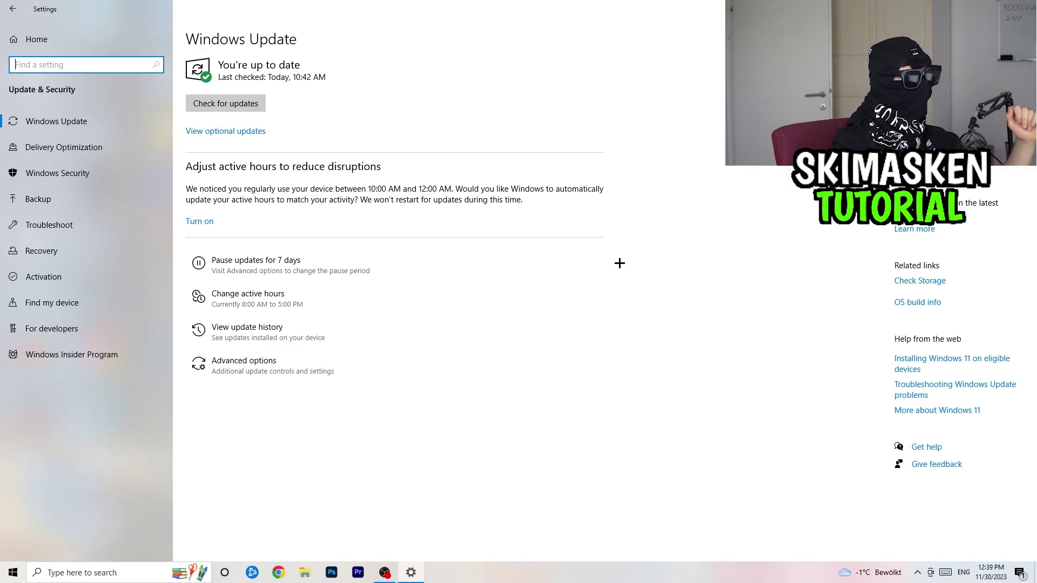
{"action": "left_click", "coordinate": [1024, 8]}
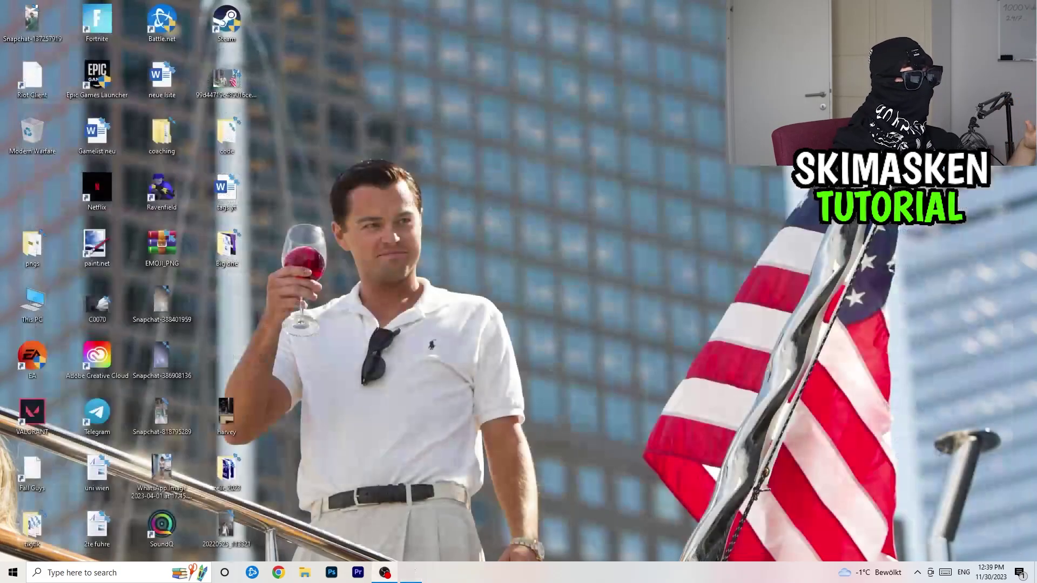